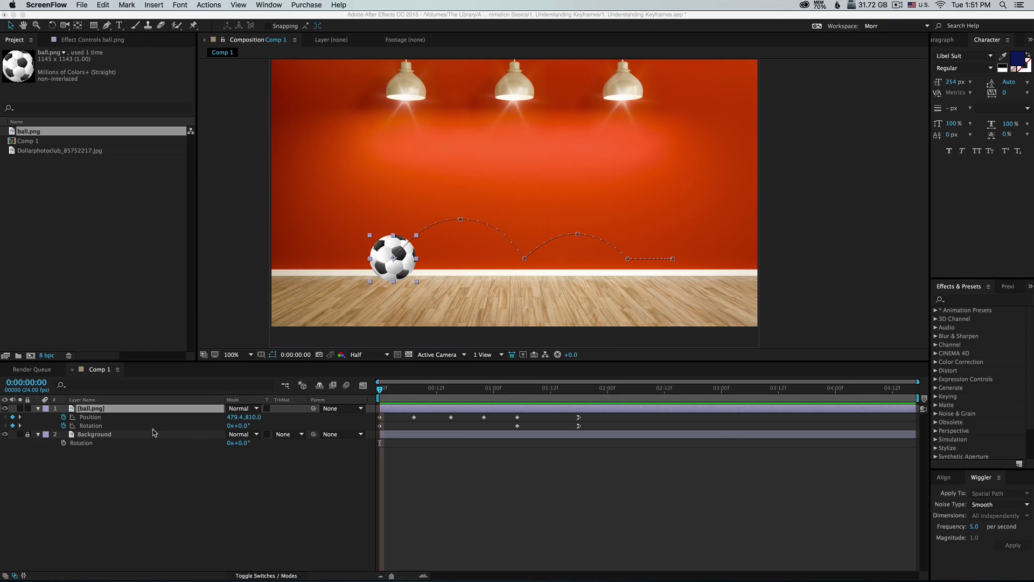
Show the ball layer's Position curves in the Graph Editor.
{"action": "left_click", "coordinate": [139, 416]}
{"action": "left_click", "coordinate": [105, 417]}
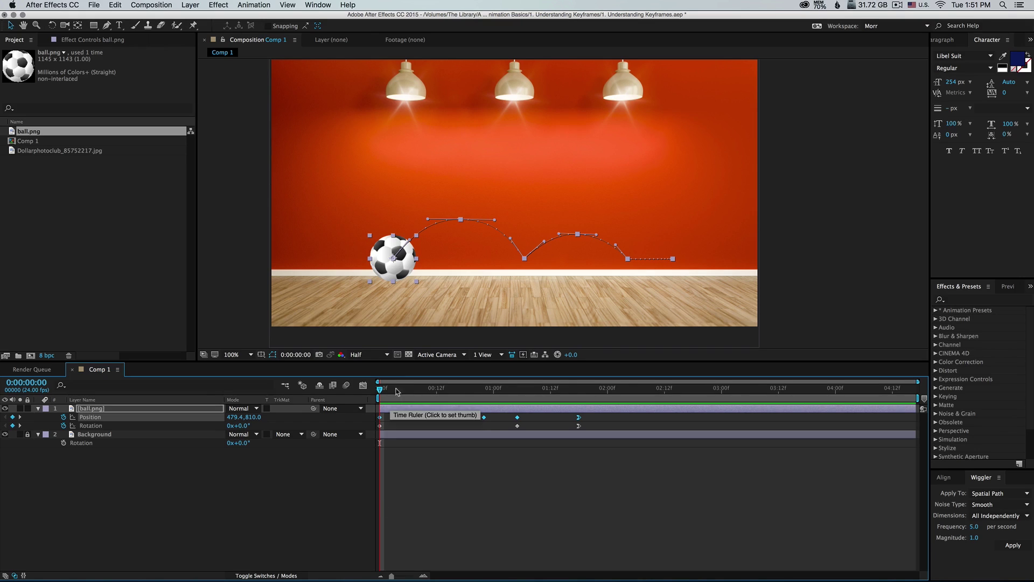
{"action": "left_click", "coordinate": [363, 386]}
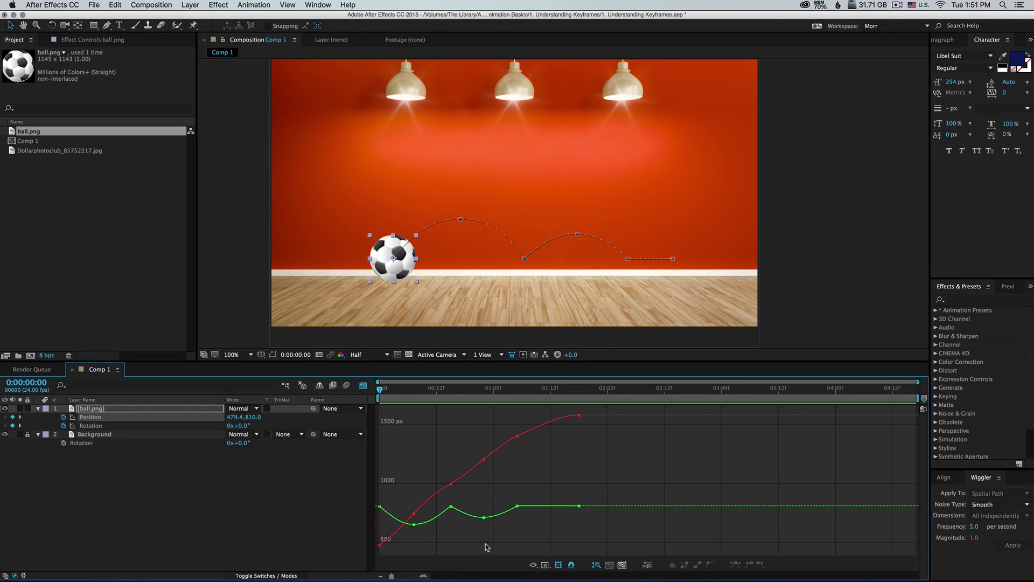
View the ball's Position as a speed graph and return to the value graph.
{"action": "left_click", "coordinate": [546, 565]}
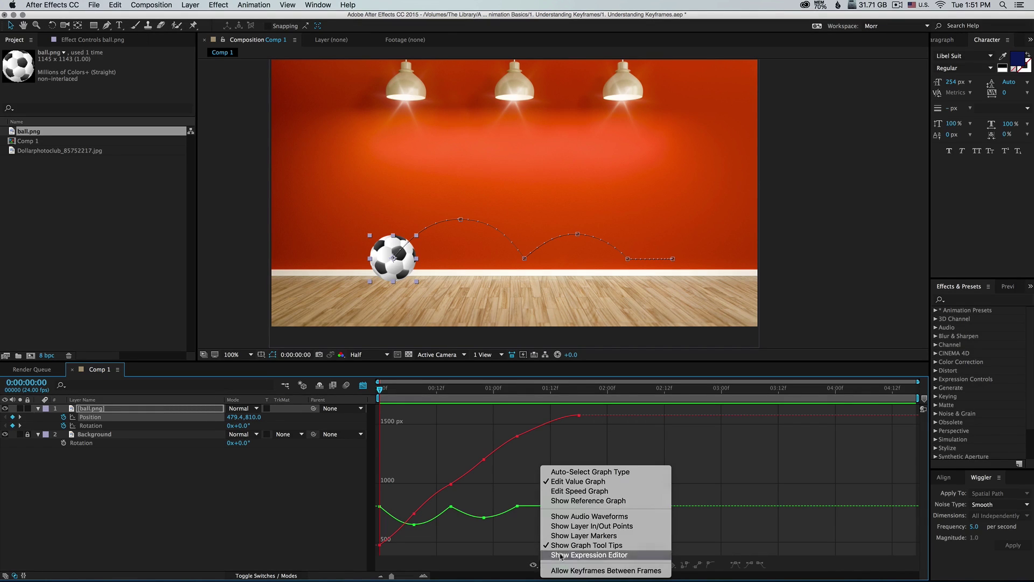
{"action": "left_click", "coordinate": [601, 491]}
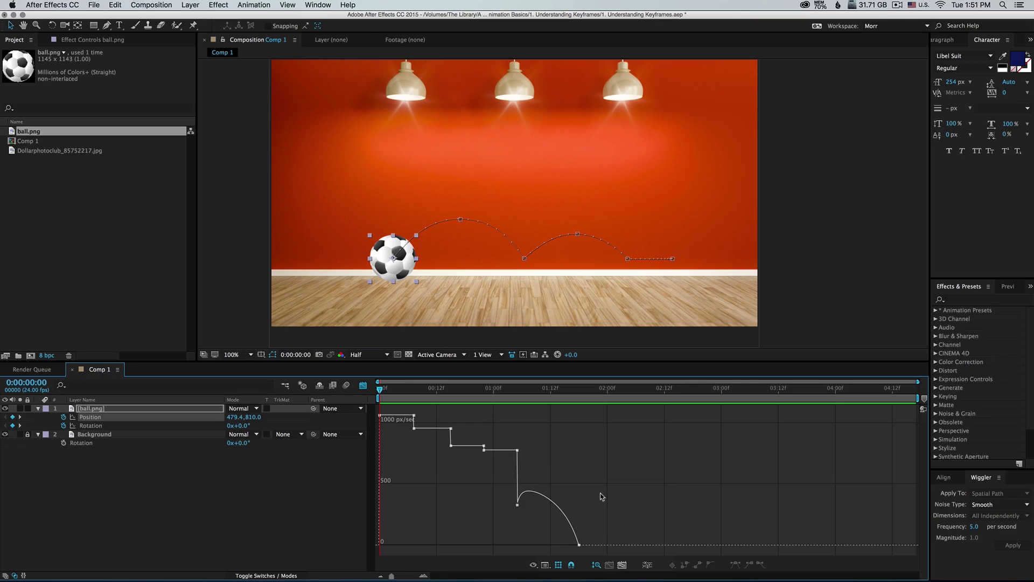
{"action": "left_click", "coordinate": [545, 565]}
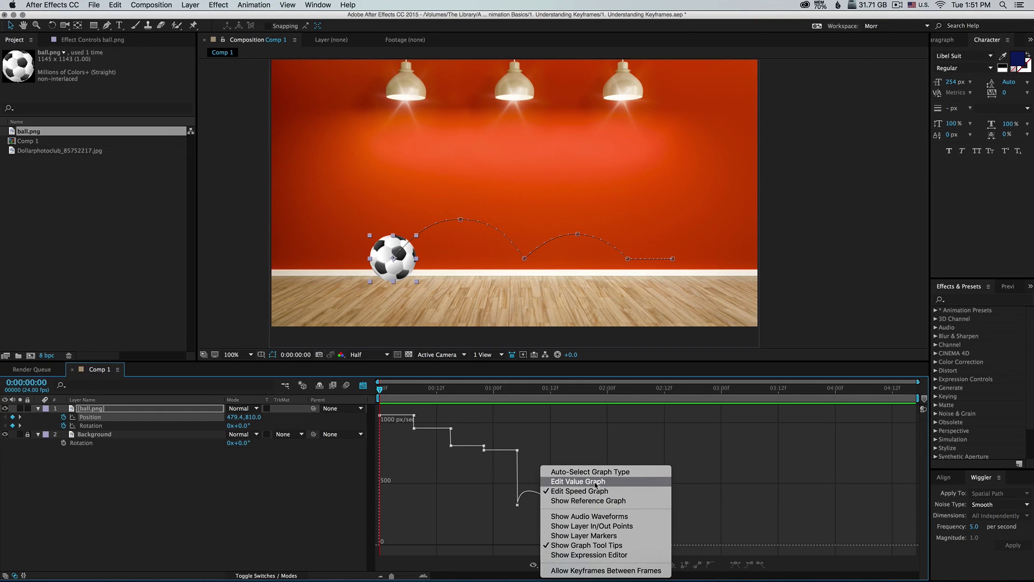
{"action": "left_click", "coordinate": [599, 483]}
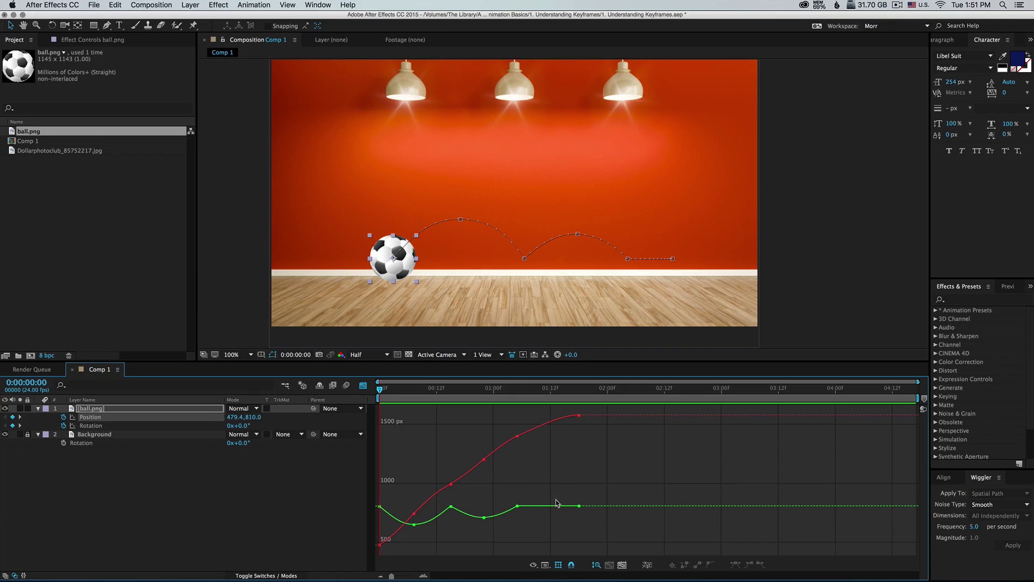
{"action": "mouse_move", "coordinate": [551, 510]}
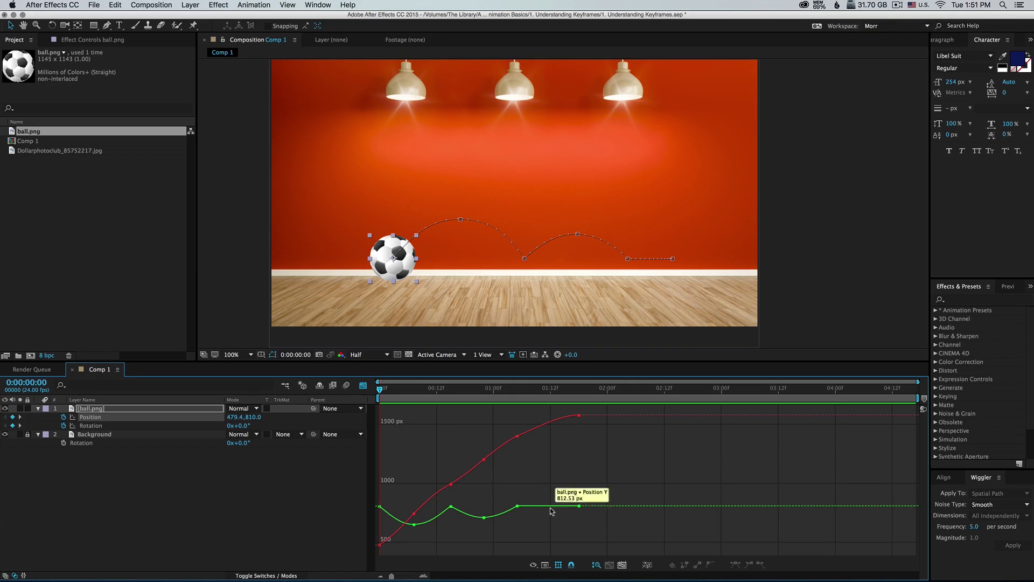
Examine the ball's Rotation value curve, and the Position X and Y curves with their shared second keyframe.
{"action": "left_click", "coordinate": [91, 425]}
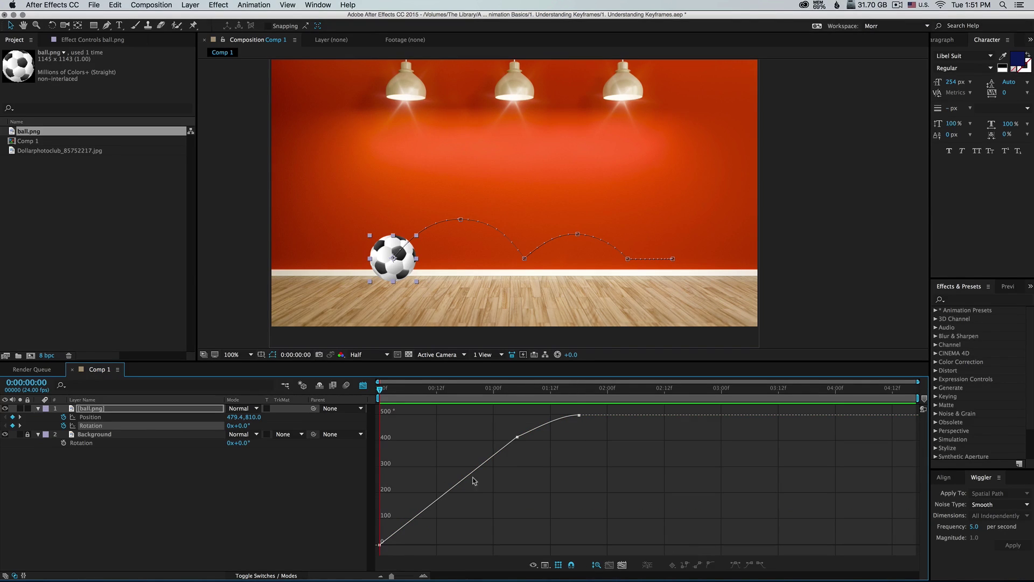
{"action": "left_click", "coordinate": [140, 417]}
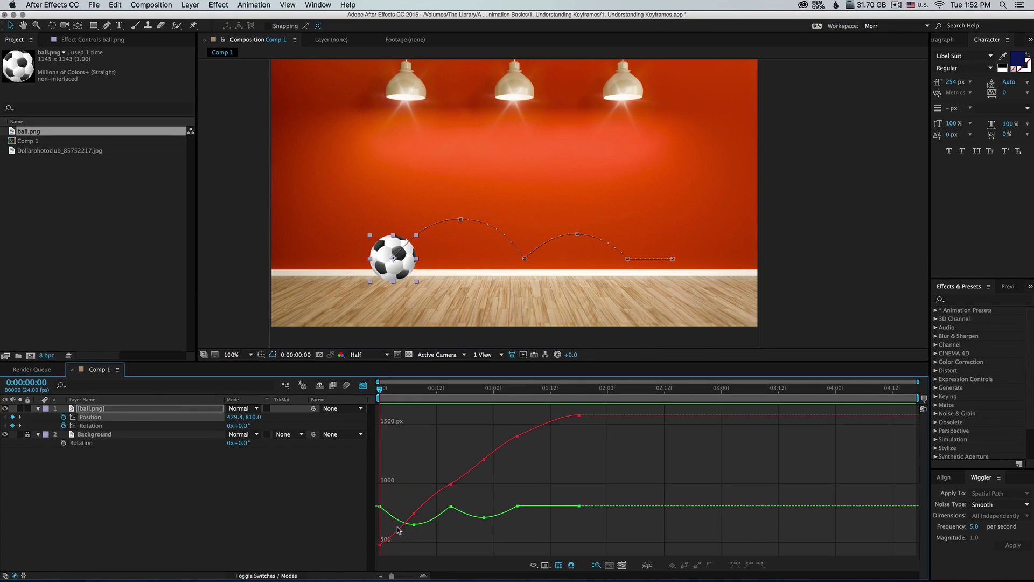
{"action": "mouse_move", "coordinate": [473, 467]}
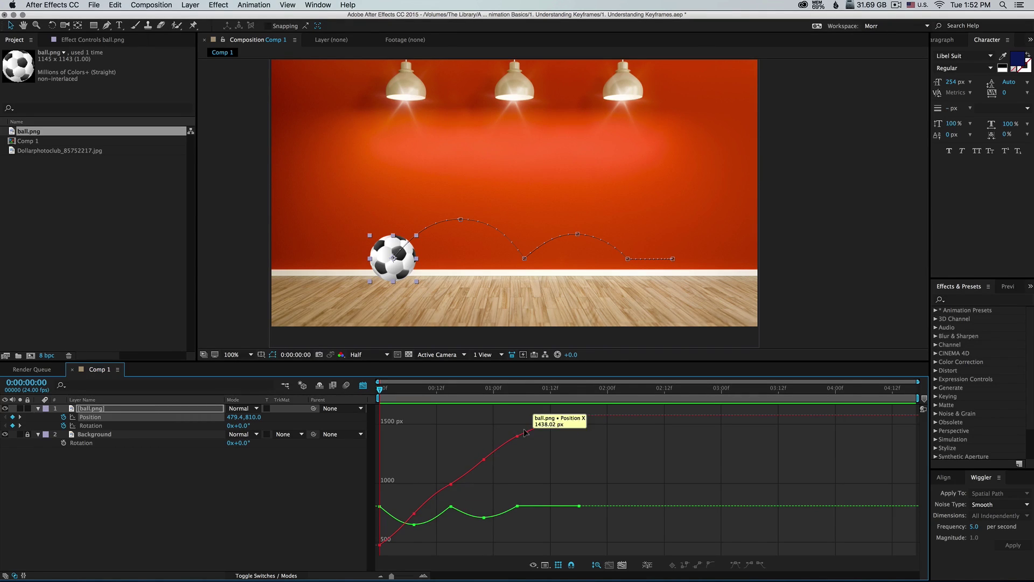
{"action": "left_click", "coordinate": [415, 513]}
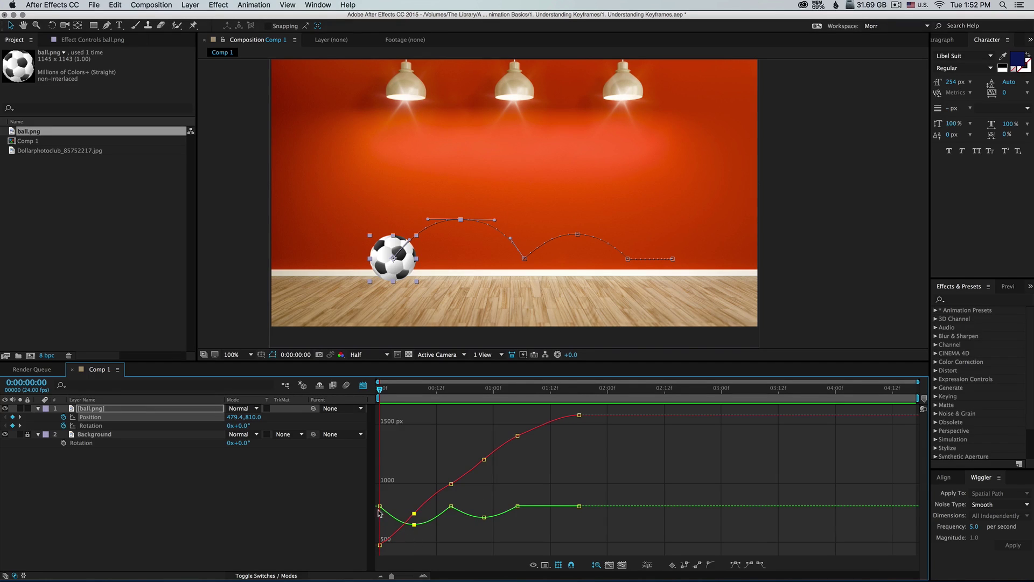
{"action": "mouse_move", "coordinate": [375, 504]}
{"action": "left_click", "coordinate": [416, 452]}
Separate the ball's Position into X and Y dimensions and view each curve on its own.
{"action": "right_click", "coordinate": [97, 418]}
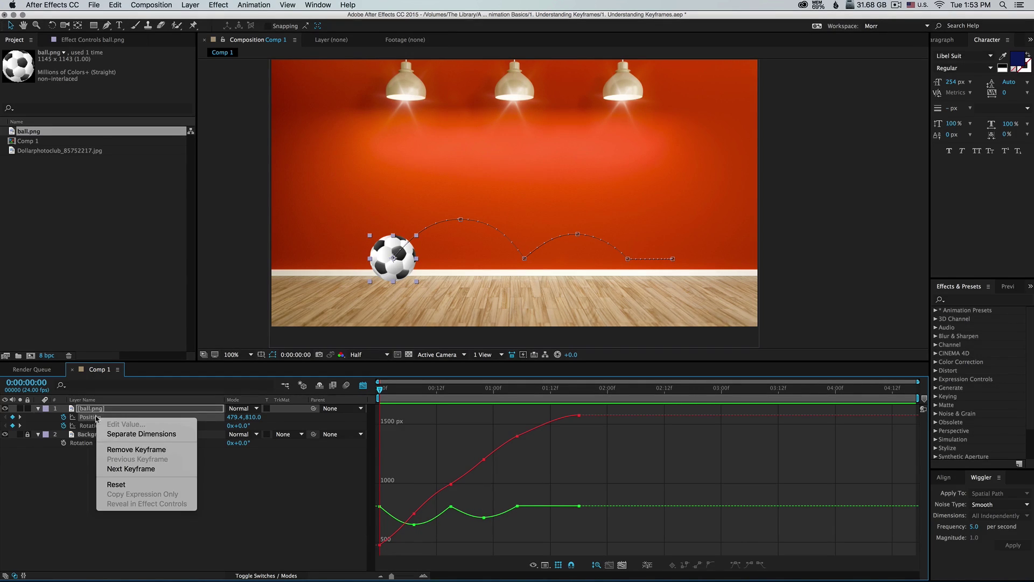
{"action": "left_click", "coordinate": [138, 434]}
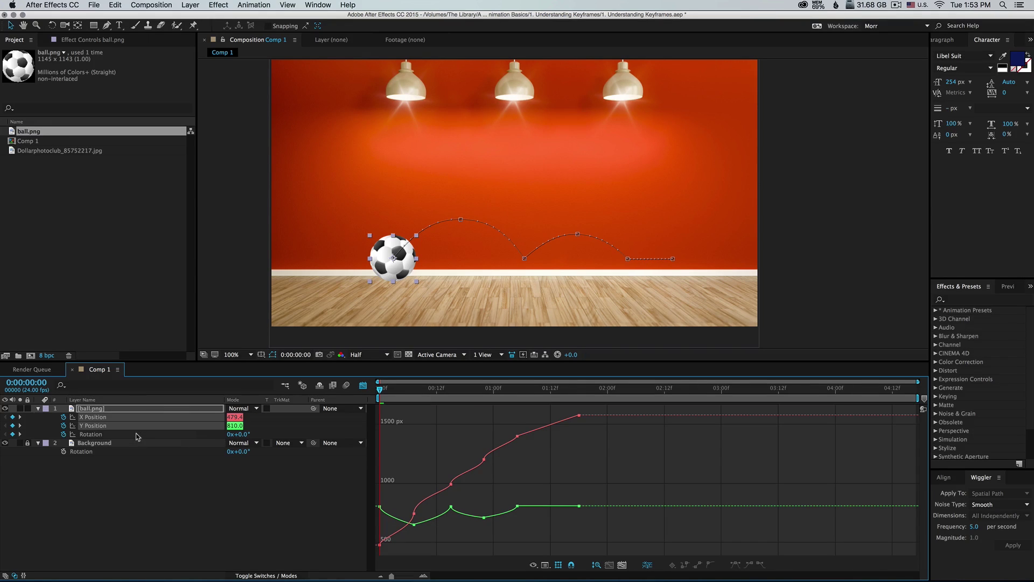
{"action": "left_click", "coordinate": [99, 418]}
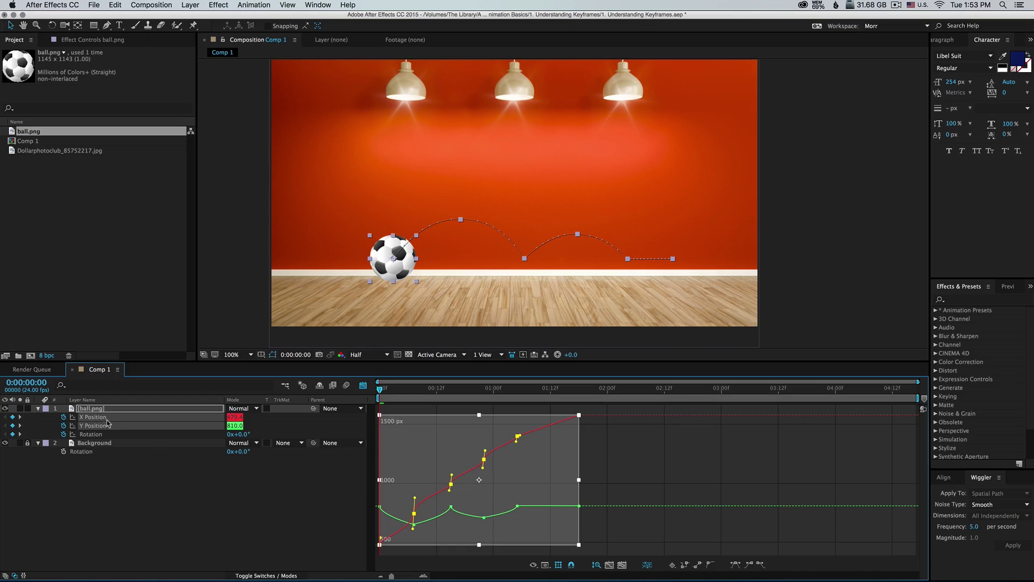
{"action": "left_click", "coordinate": [114, 425]}
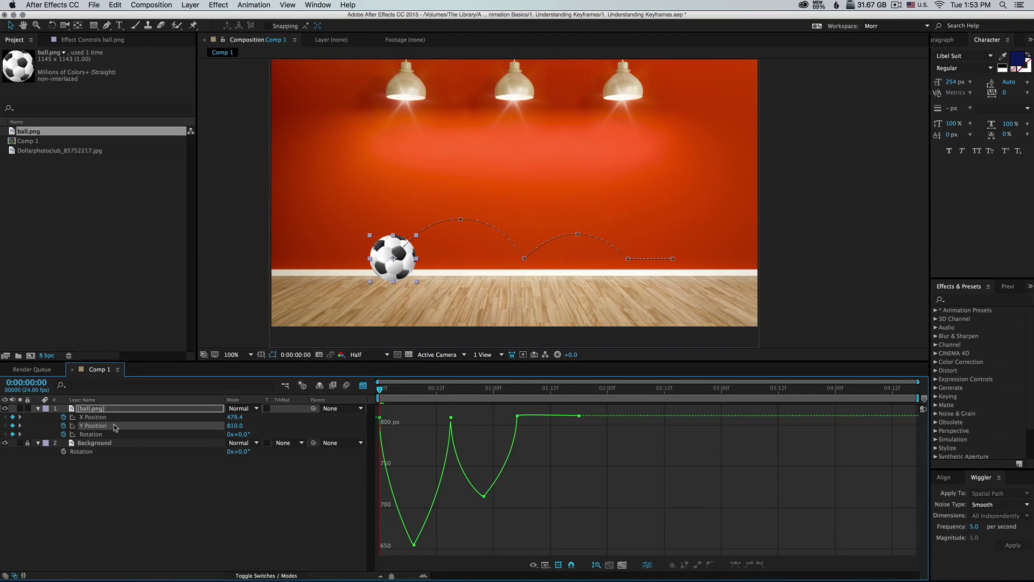
{"action": "left_click", "coordinate": [113, 418]}
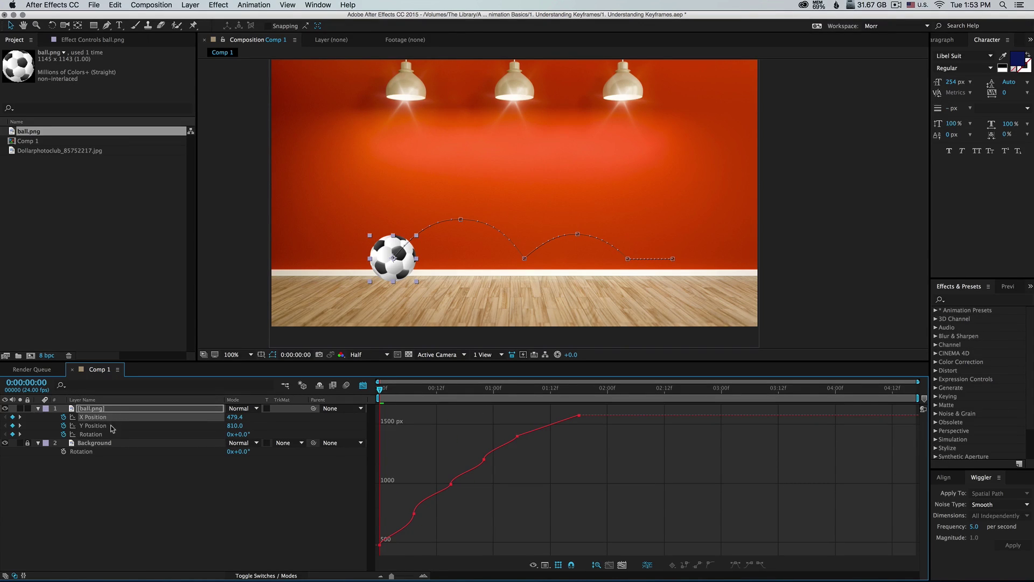
{"action": "left_click", "coordinate": [112, 426]}
Delete the four intermediate X Position keyframes, keeping only the first and last ones.
{"action": "left_click", "coordinate": [114, 417]}
{"action": "left_click_drag", "start_coordinate": [404, 491], "coordinate": [445, 526]}
{"action": "key", "text": "Delete"}
{"action": "left_click_drag", "start_coordinate": [438, 439], "coordinate": [503, 498]}
{"action": "key", "text": "Delete"}
{"action": "left_click_drag", "start_coordinate": [506, 430], "coordinate": [535, 450]}
{"action": "key", "text": "Delete"}
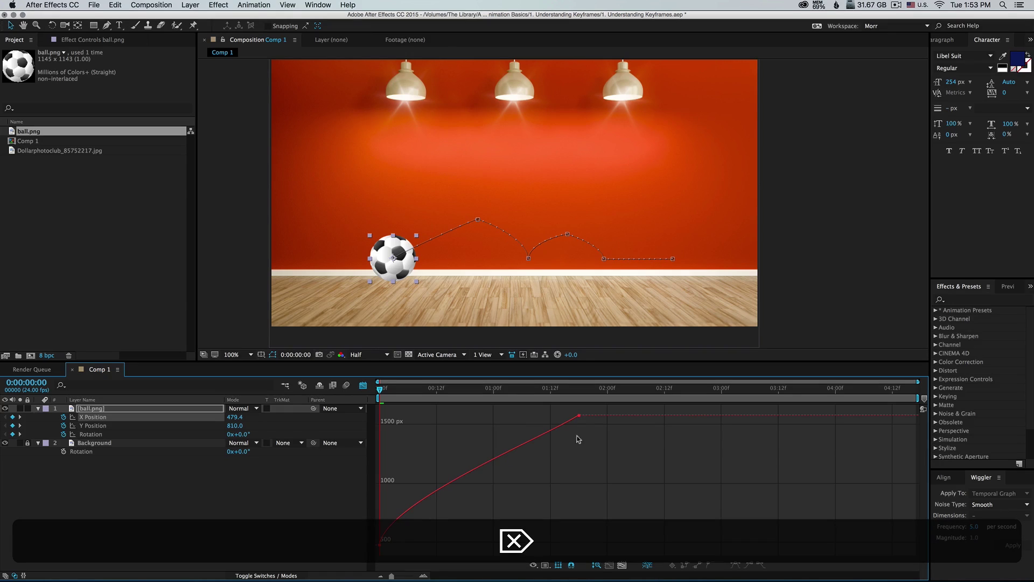
Straighten the X Position curve into a constant slope using the first keyframe's handle, and preview the animation.
{"action": "left_click", "coordinate": [409, 506]}
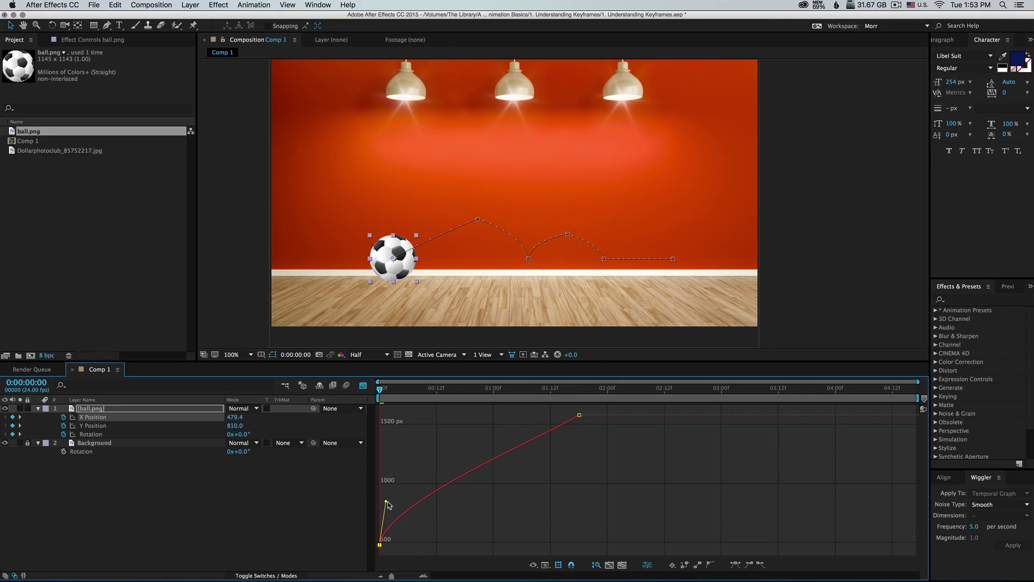
{"action": "left_click_drag", "start_coordinate": [387, 502], "coordinate": [430, 514]}
{"action": "key", "text": "space"}
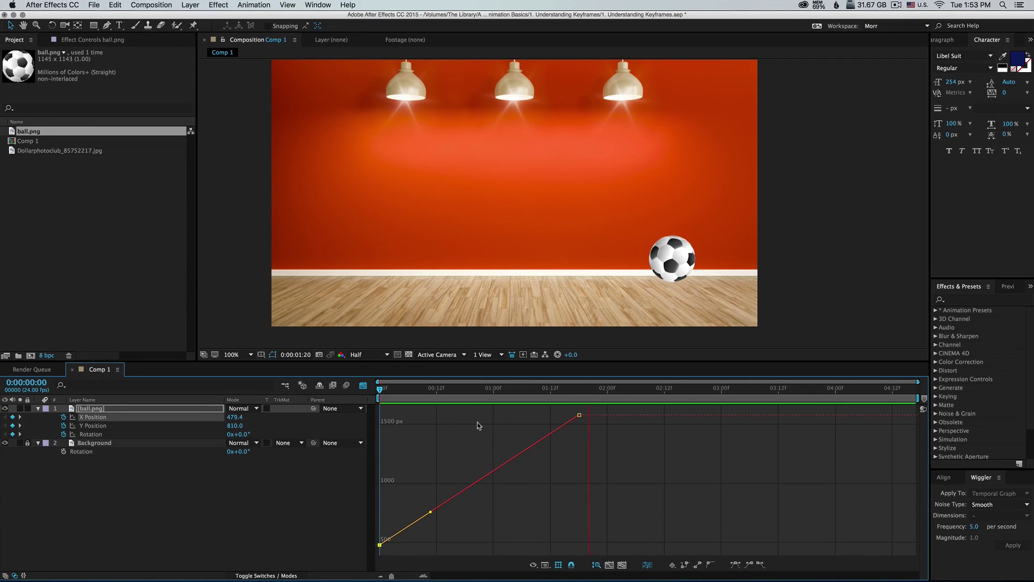
{"action": "key", "text": "space"}
Add an X Position keyframe at 0:00:01:05, where the ball lands after its second bounce.
{"action": "mouse_move", "coordinate": [511, 395]}
{"action": "left_mouse_down"}
{"action": "mouse_move", "coordinate": [526, 392]}
{"action": "mouse_move", "coordinate": [518, 394]}
{"action": "left_mouse_up"}
{"action": "left_click", "coordinate": [516, 453]}
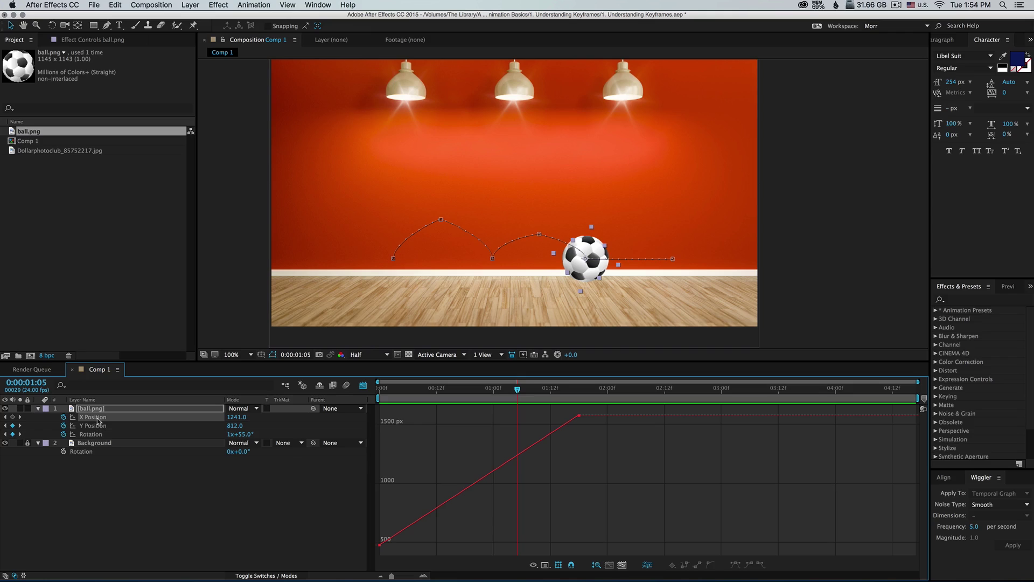
{"action": "left_click", "coordinate": [76, 416]}
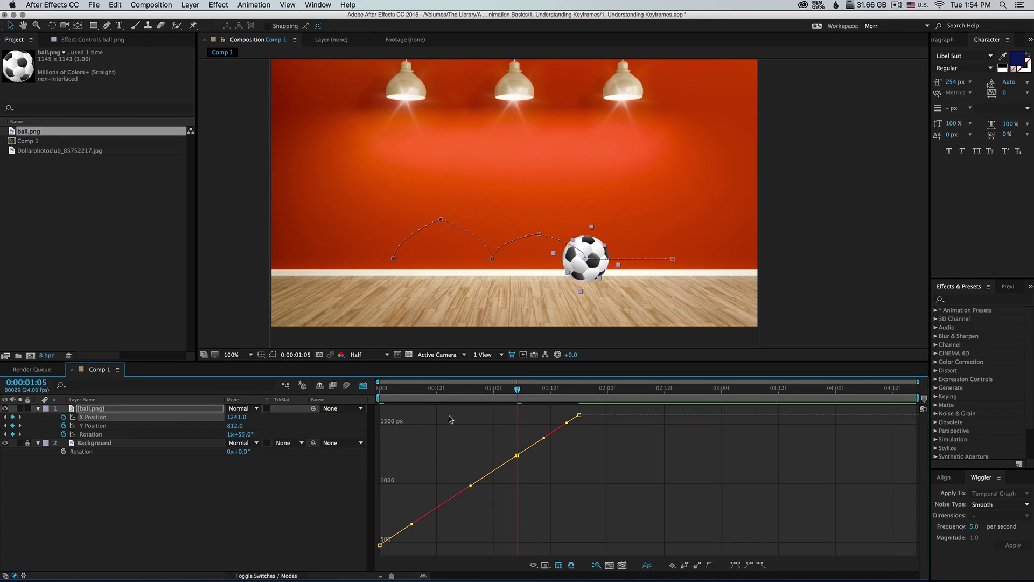
Ease the X Position into its last keyframe by flattening that handle and adjusting the outgoing handle at 0:00:01:05, and preview it.
{"action": "left_click_drag", "start_coordinate": [564, 423], "coordinate": [549, 416]}
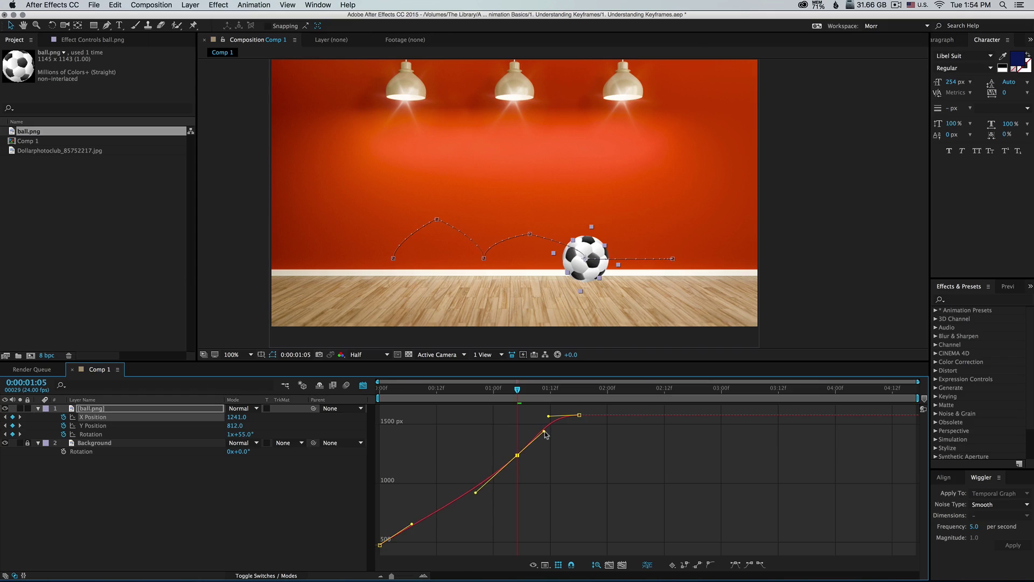
{"action": "key", "text": "super+z"}
{"action": "key", "text": "alt+super+z"}
{"action": "left_click_drag", "start_coordinate": [541, 433], "coordinate": [549, 429]}
{"action": "key", "text": "space"}
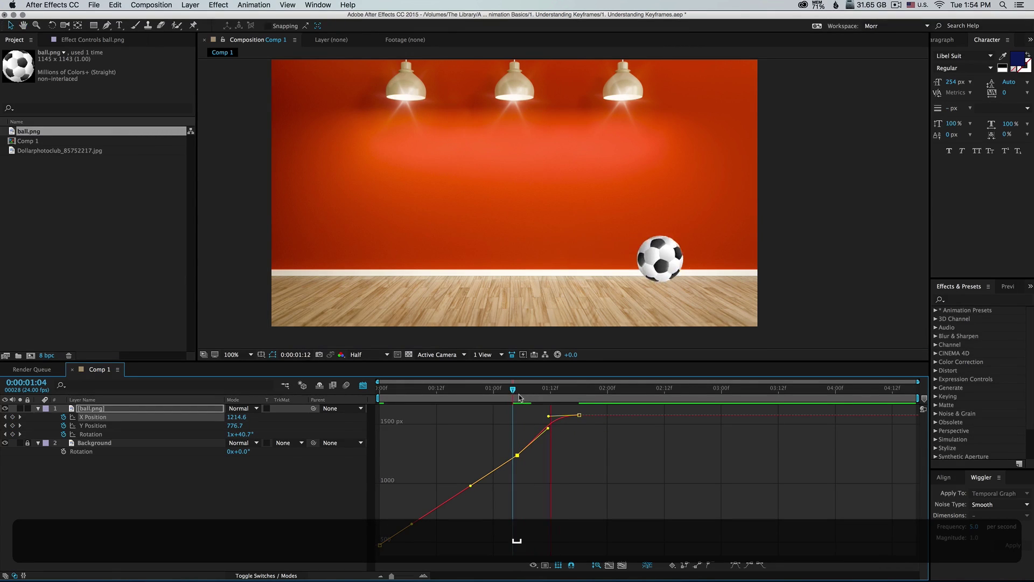
{"action": "key", "text": "space"}
{"action": "key", "text": "space"}
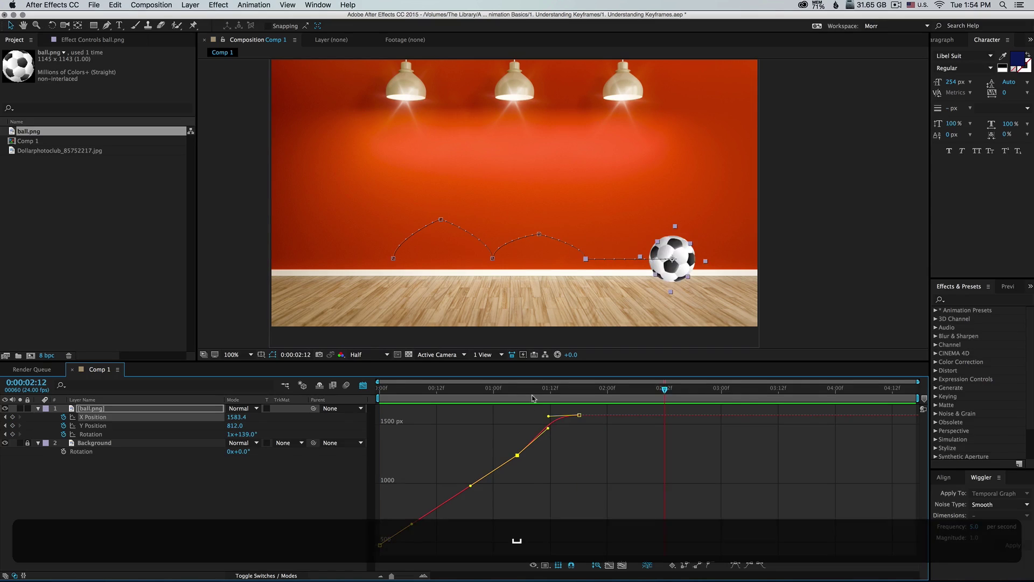
Delay the last X Position keyframe to just before 2 seconds, fine-tune its ease handle and preview the slowdown.
{"action": "left_click_drag", "start_coordinate": [572, 416], "coordinate": [593, 415]}
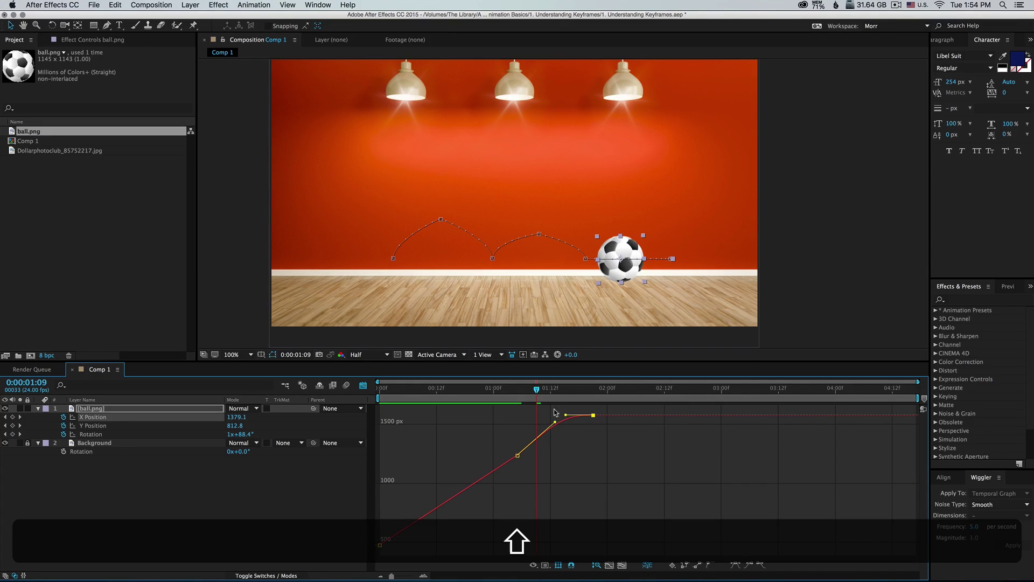
{"action": "left_click_drag", "start_coordinate": [537, 389], "coordinate": [379, 390]}
{"action": "key", "text": "space"}
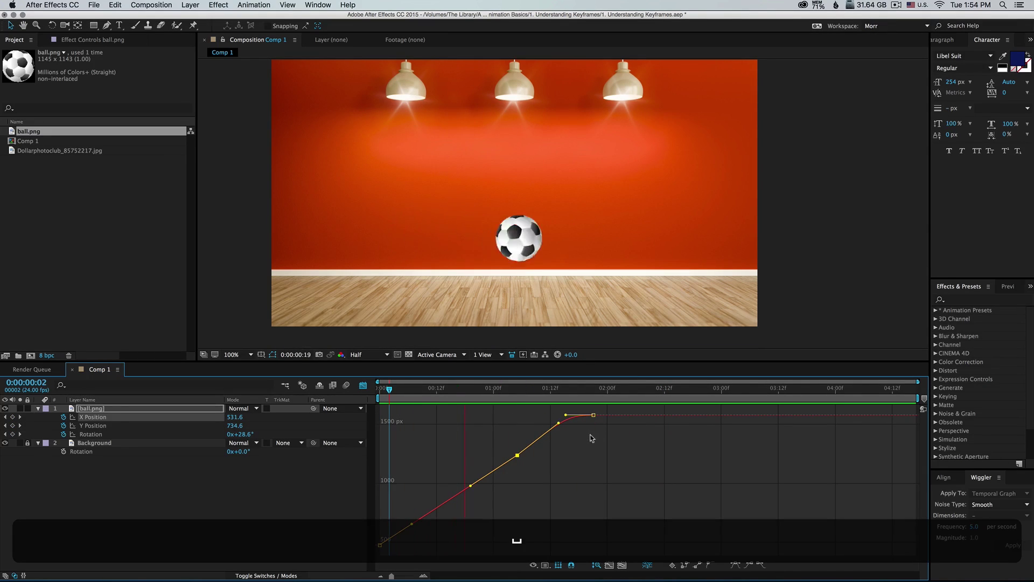
{"action": "key", "text": "space"}
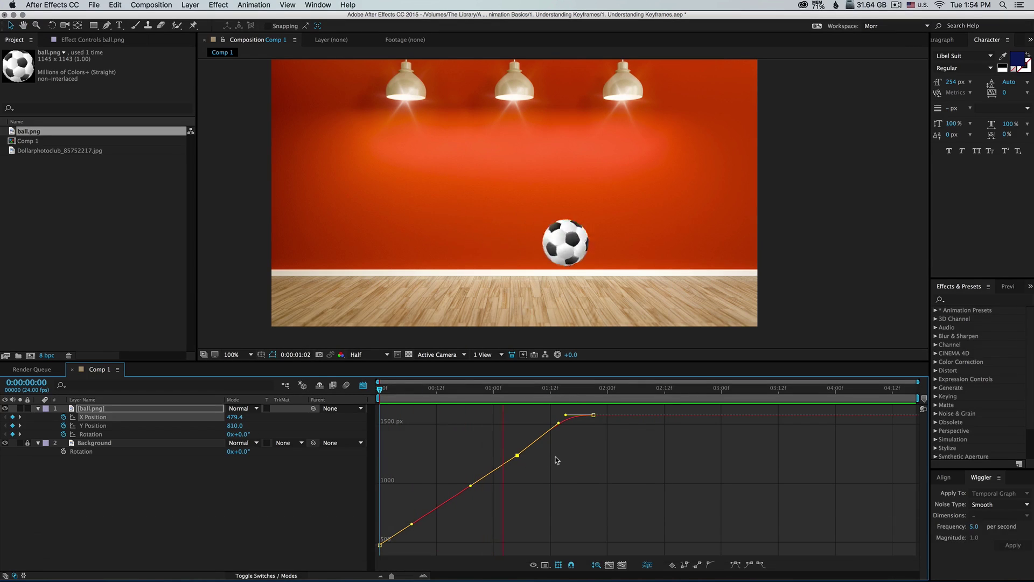
{"action": "left_click", "coordinate": [565, 416]}
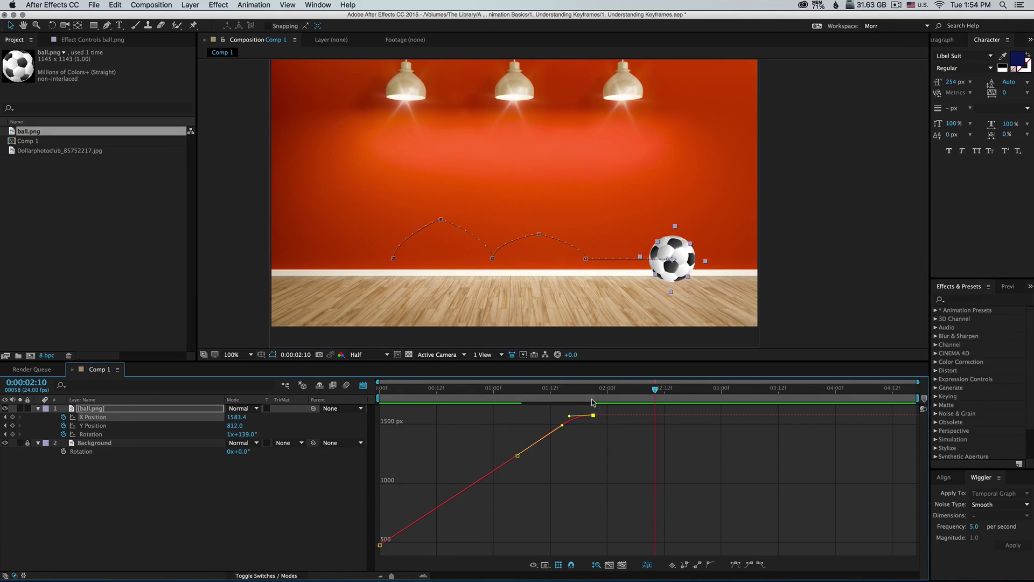
{"action": "left_click_drag", "start_coordinate": [592, 403], "coordinate": [379, 391]}
Round both bounce peaks of the Y Position curve by making their keyframe handles horizontal, and preview the animation.
{"action": "left_click", "coordinate": [95, 426]}
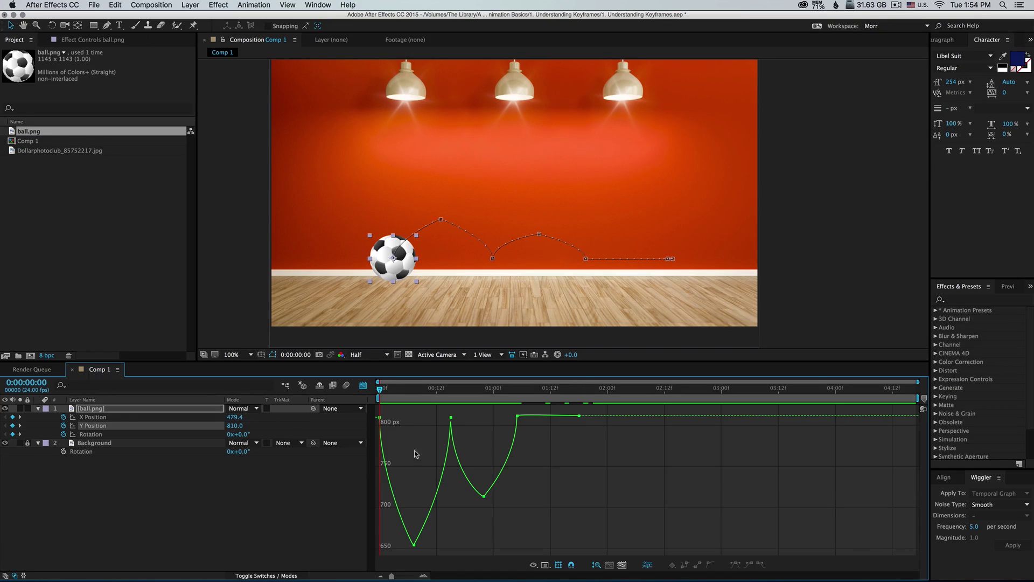
{"action": "left_click", "coordinate": [414, 544]}
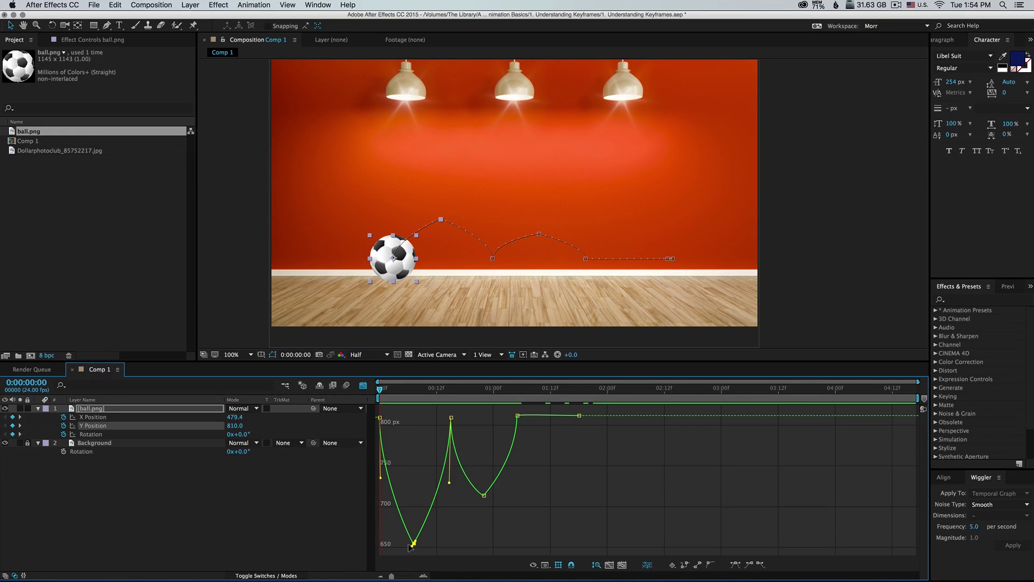
{"action": "left_click_drag", "start_coordinate": [411, 545], "coordinate": [430, 545]}
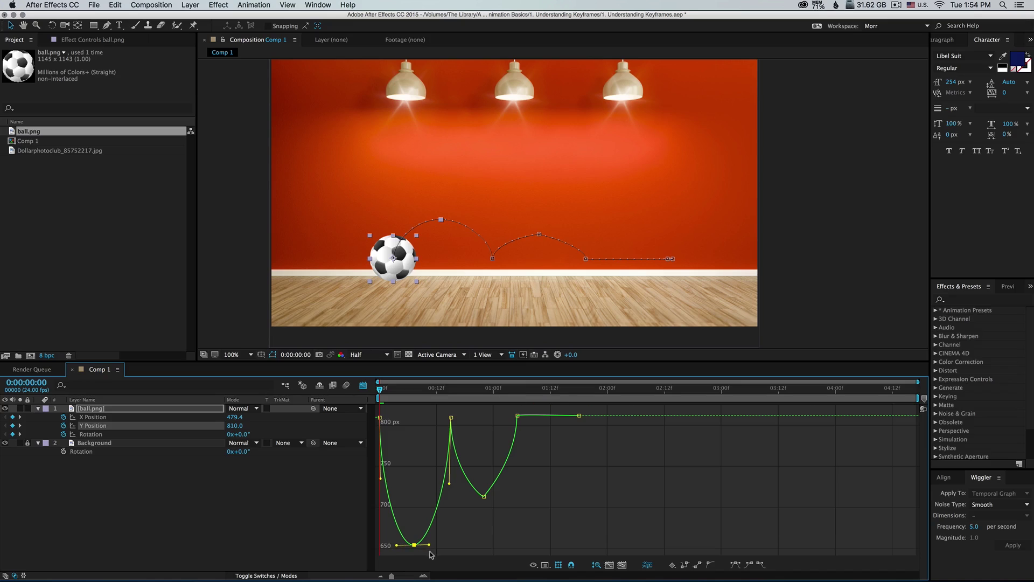
{"action": "left_click", "coordinate": [481, 500]}
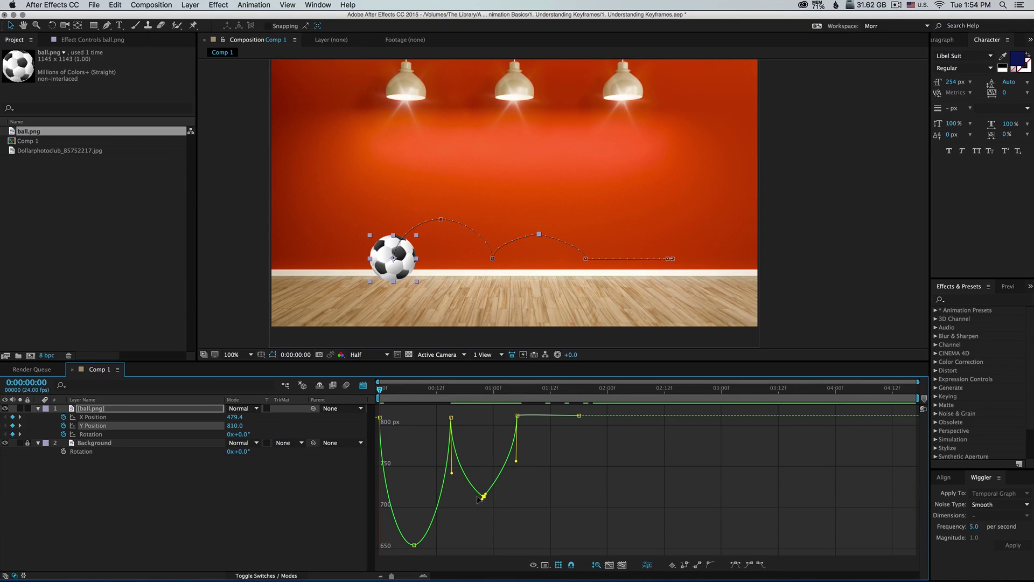
{"action": "left_click_drag", "start_coordinate": [477, 500], "coordinate": [494, 497]}
{"action": "key", "text": "space"}
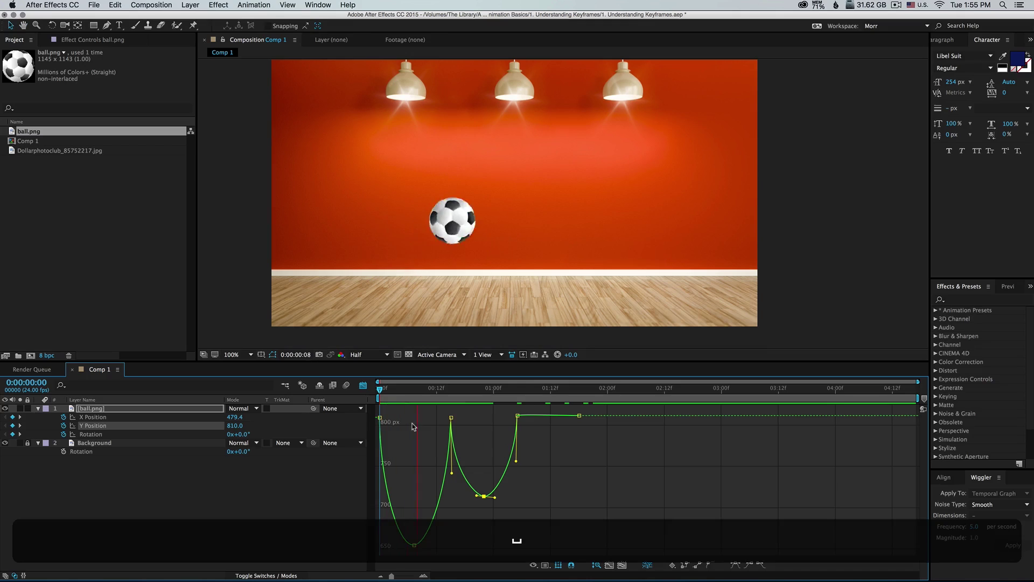
{"action": "key", "text": "space"}
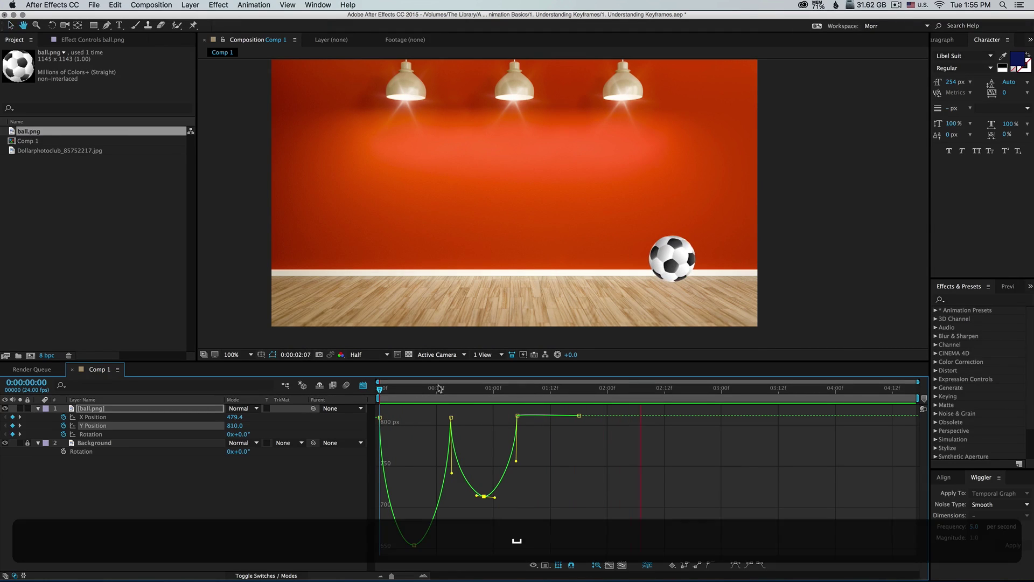
{"action": "key", "text": "space"}
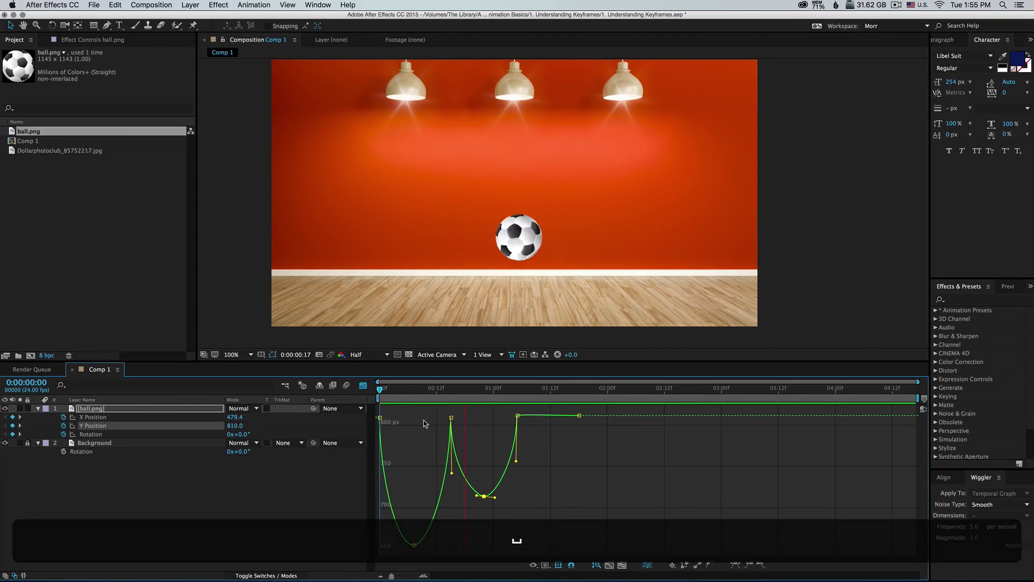
Rework the Y Position handles at the ground-contact keyframes into less steep, angled curves in and out of each bounce, and preview the animation.
{"action": "key", "text": "space"}
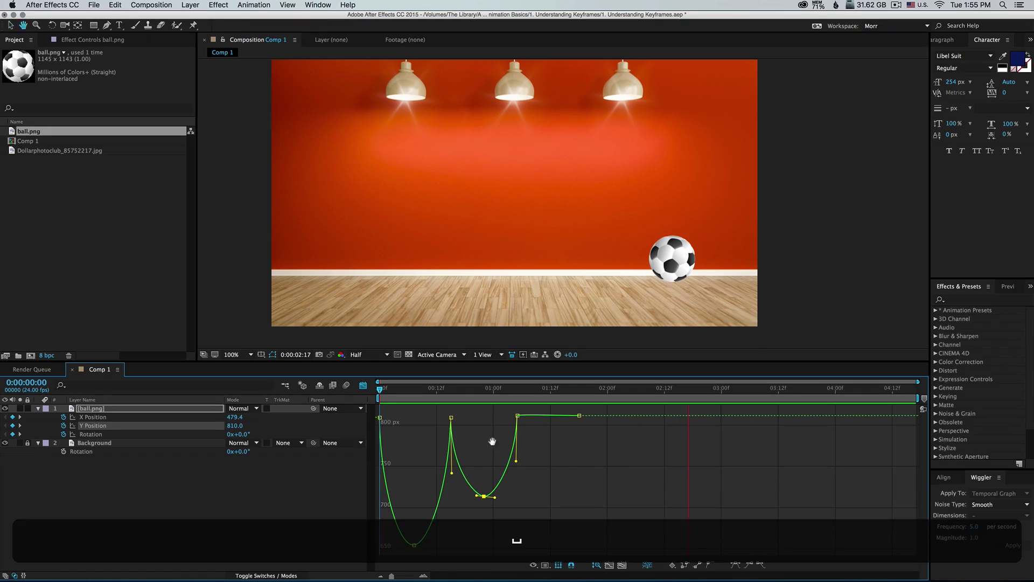
{"action": "left_click_drag", "start_coordinate": [452, 473], "coordinate": [456, 419]}
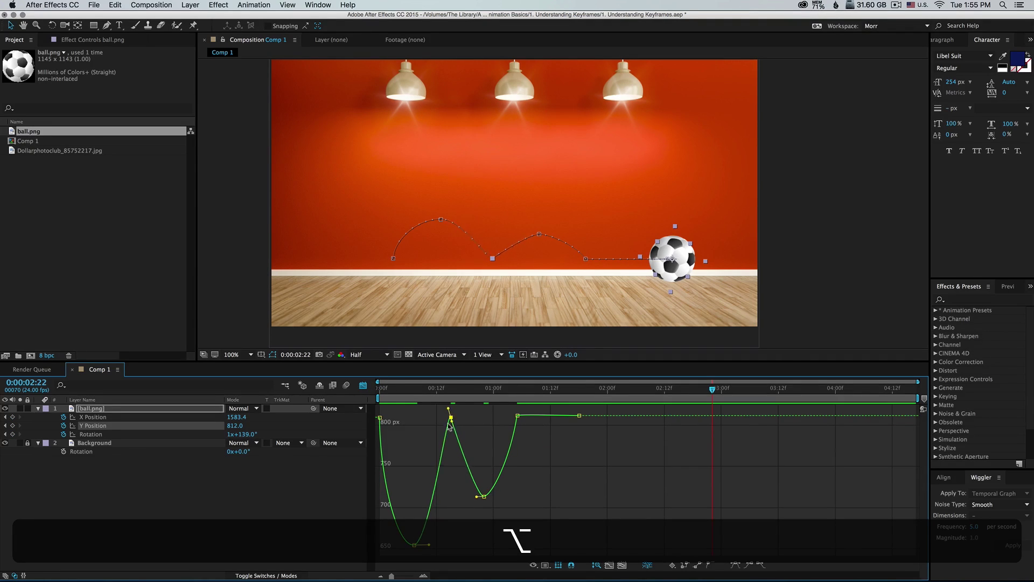
{"action": "left_click", "coordinate": [380, 418]}
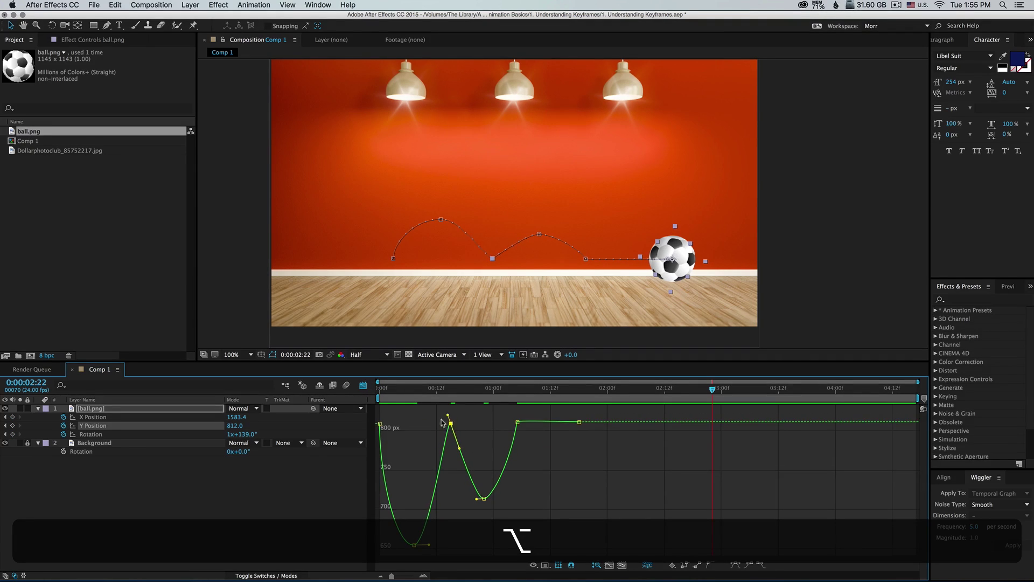
{"action": "left_click", "coordinate": [384, 485]}
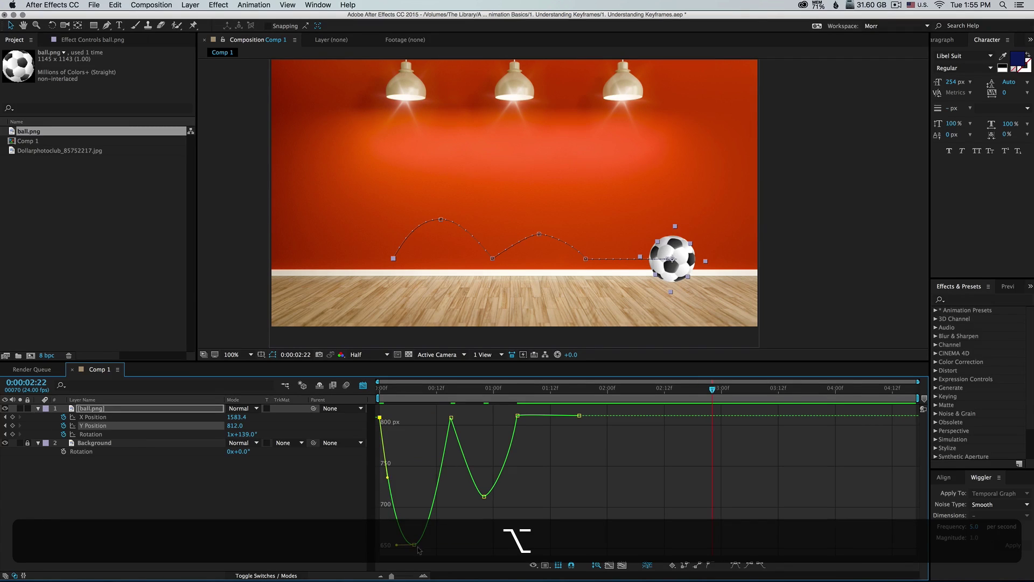
{"action": "left_click", "coordinate": [484, 495]}
{"action": "left_click", "coordinate": [517, 416], "text": "alt"}
{"action": "key", "text": "space"}
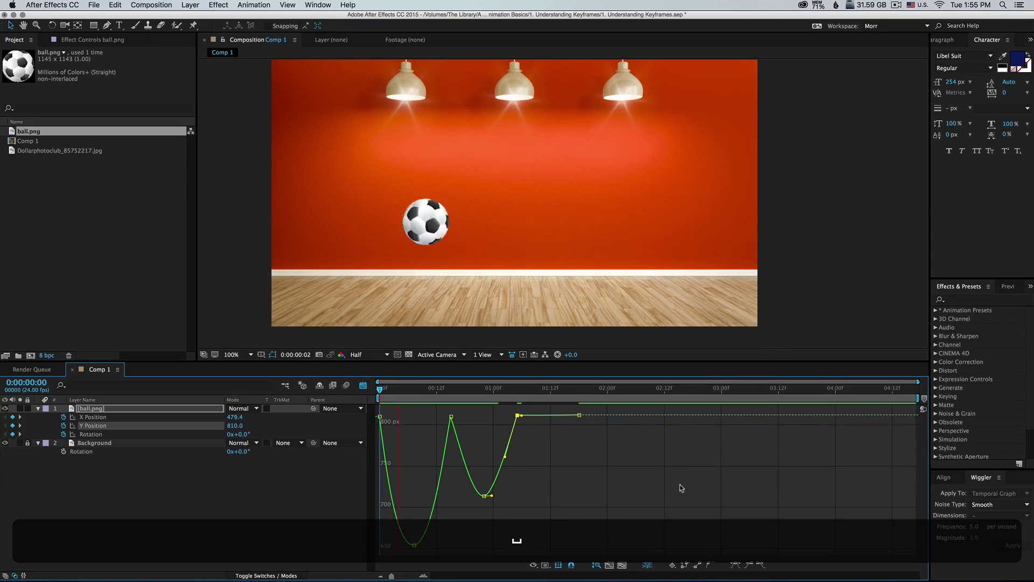
Apply Easy Ease to the Rotation keyframe at 0:00:01:05, angle its handles along the curve for a smooth transition, and preview it.
{"action": "left_click", "coordinate": [579, 391]}
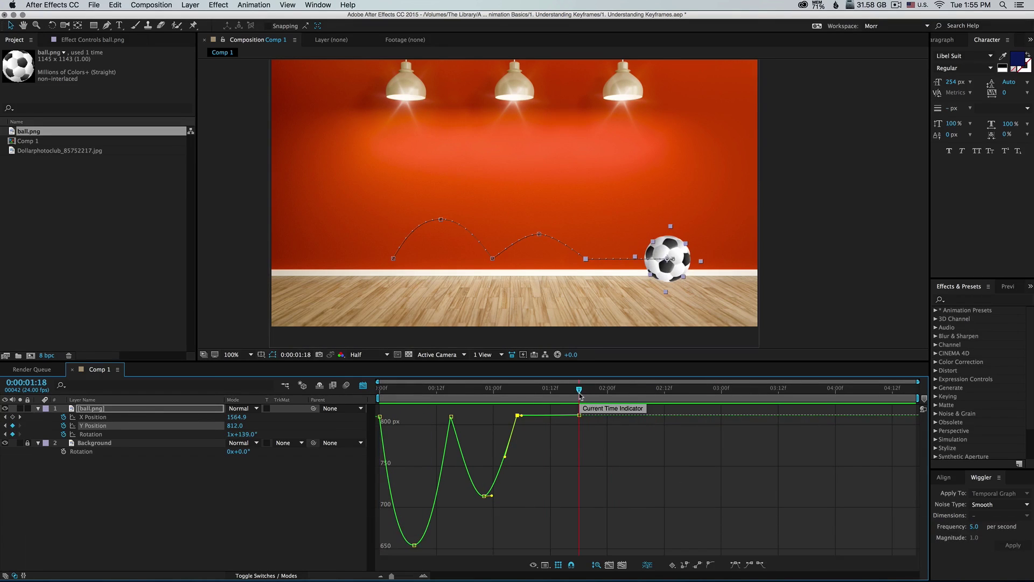
{"action": "left_click", "coordinate": [126, 434]}
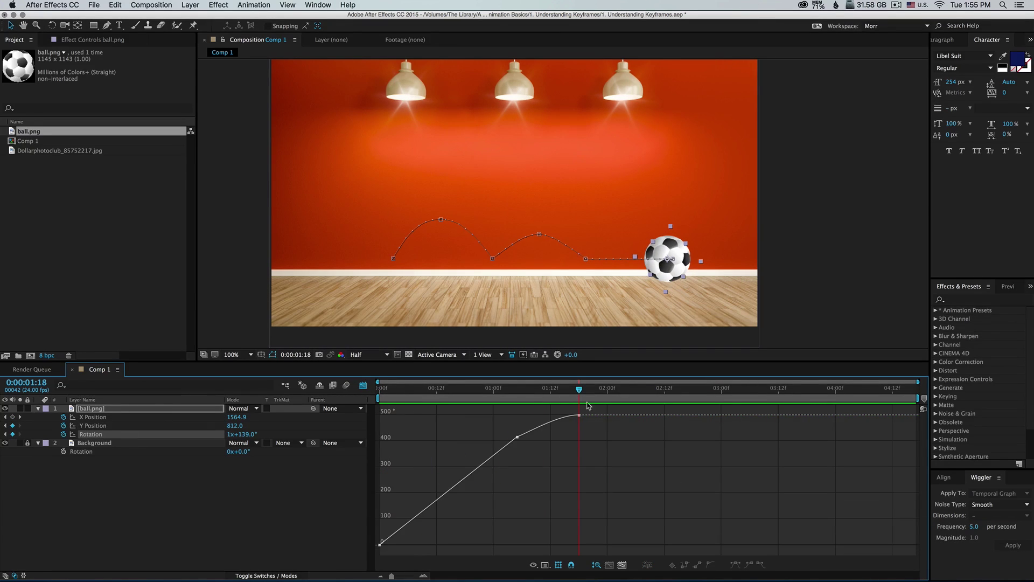
{"action": "left_click_drag", "start_coordinate": [495, 420], "coordinate": [532, 453]}
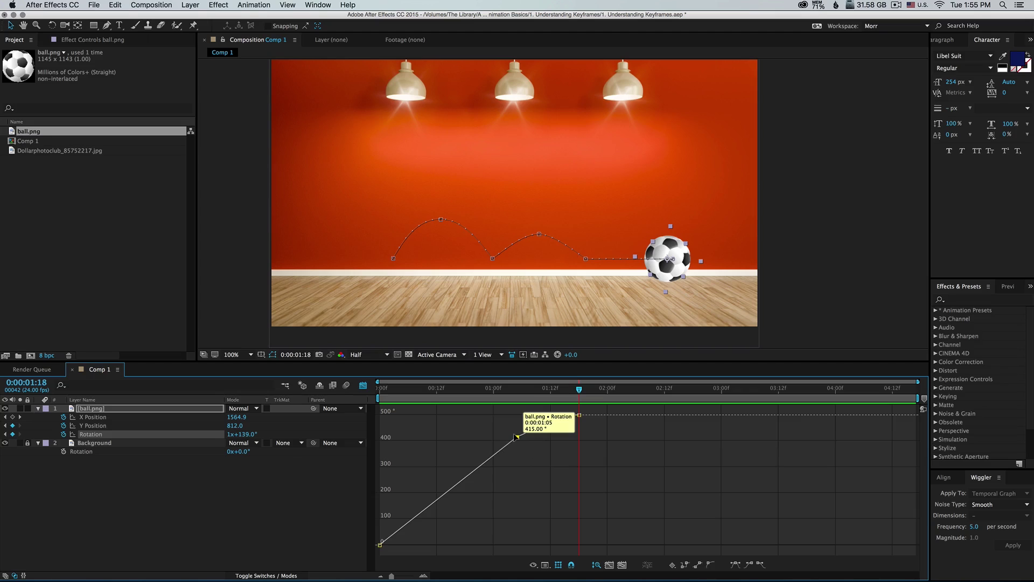
{"action": "left_click", "coordinate": [516, 436], "text": "super"}
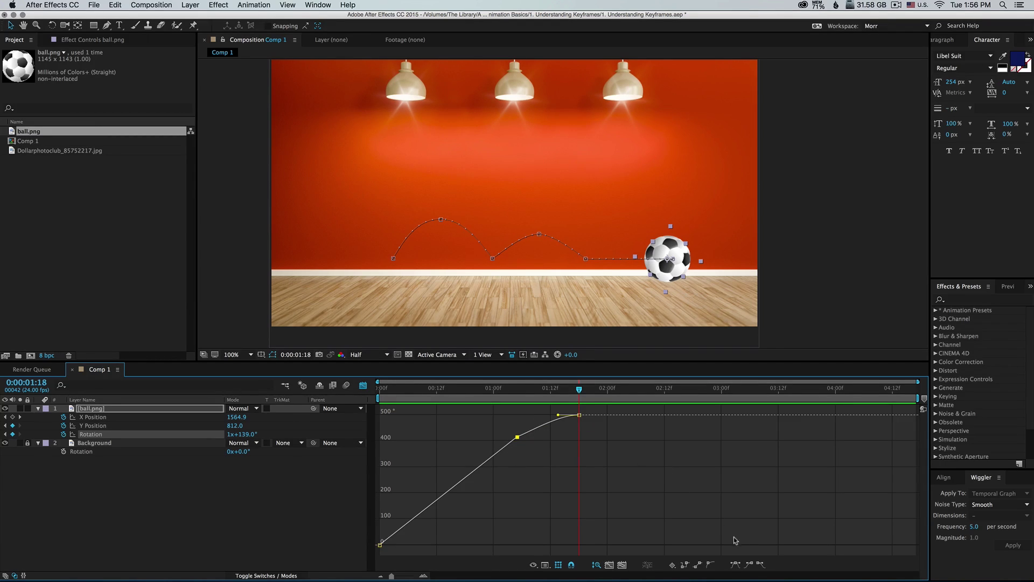
{"action": "left_click", "coordinate": [735, 565]}
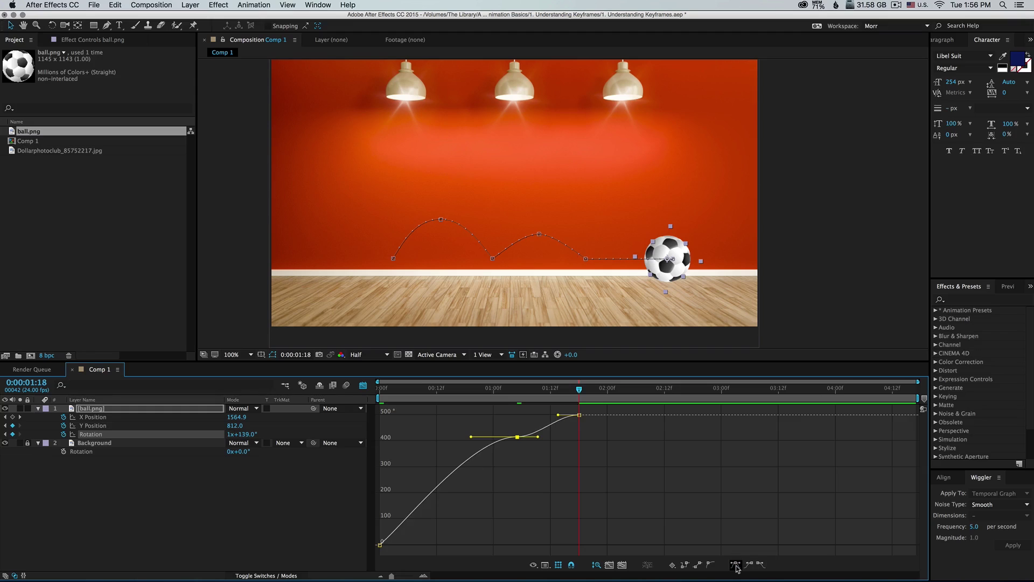
{"action": "left_click_drag", "start_coordinate": [467, 435], "coordinate": [497, 450]}
{"action": "key", "text": "space"}
{"action": "key", "text": "space"}
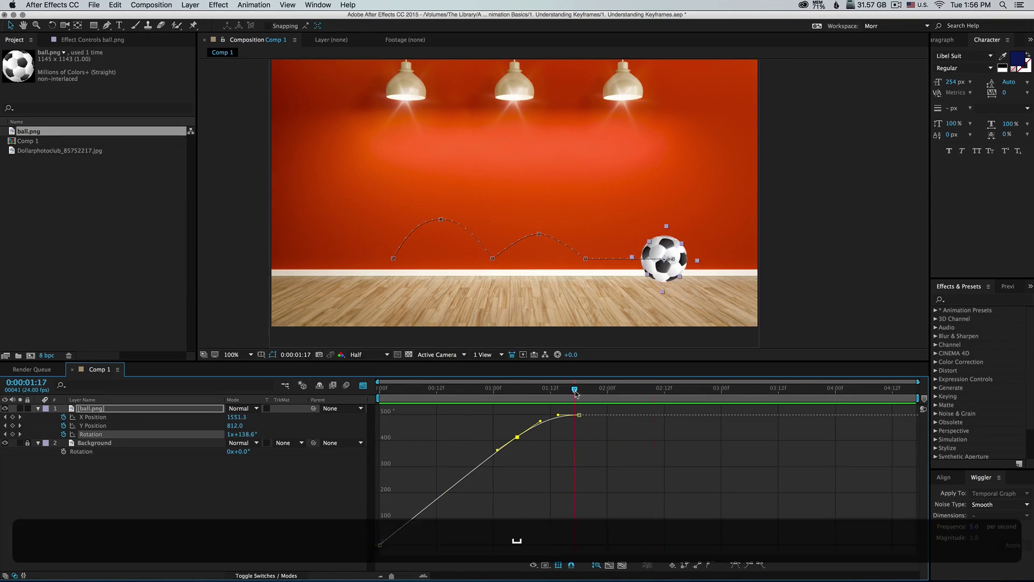
Delay the last Rotation keyframe to just before 2 seconds and preview the ball's spin from the start.
{"action": "left_click_drag", "start_coordinate": [575, 390], "coordinate": [593, 415]}
{"action": "left_click", "coordinate": [471, 389]}
{"action": "key", "text": "space"}
{"action": "key", "text": "space"}
{"action": "left_click_drag", "start_coordinate": [526, 389], "coordinate": [380, 389]}
{"action": "key", "text": "space"}
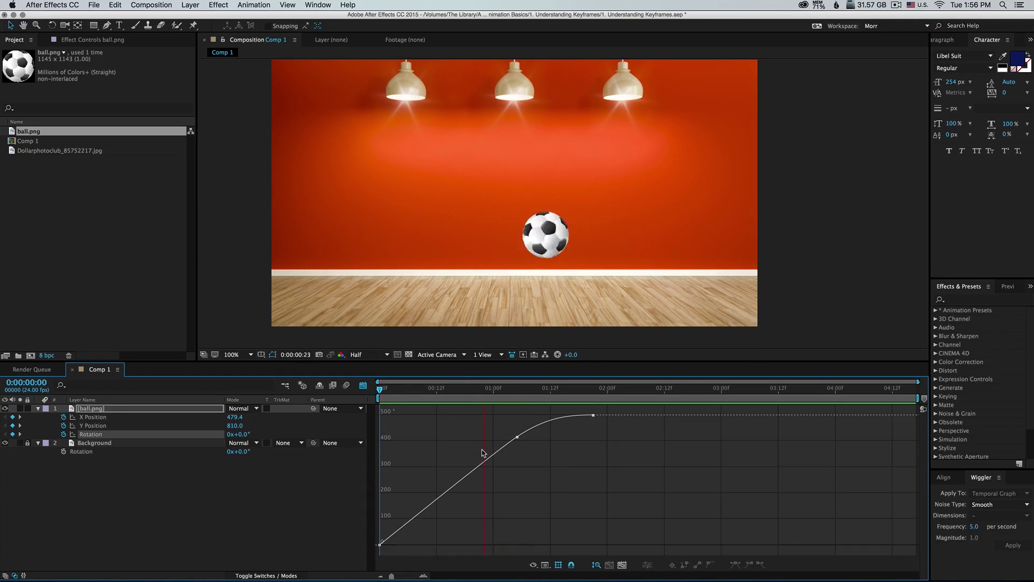
Raise the last Rotation keyframe to 1x+170.1° while keeping its time, and preview the animation.
{"action": "key", "text": "space"}
{"action": "left_click_drag", "start_coordinate": [588, 391], "coordinate": [593, 391]}
{"action": "left_click_drag", "start_coordinate": [593, 414], "coordinate": [593, 409]}
{"action": "key", "text": "space"}
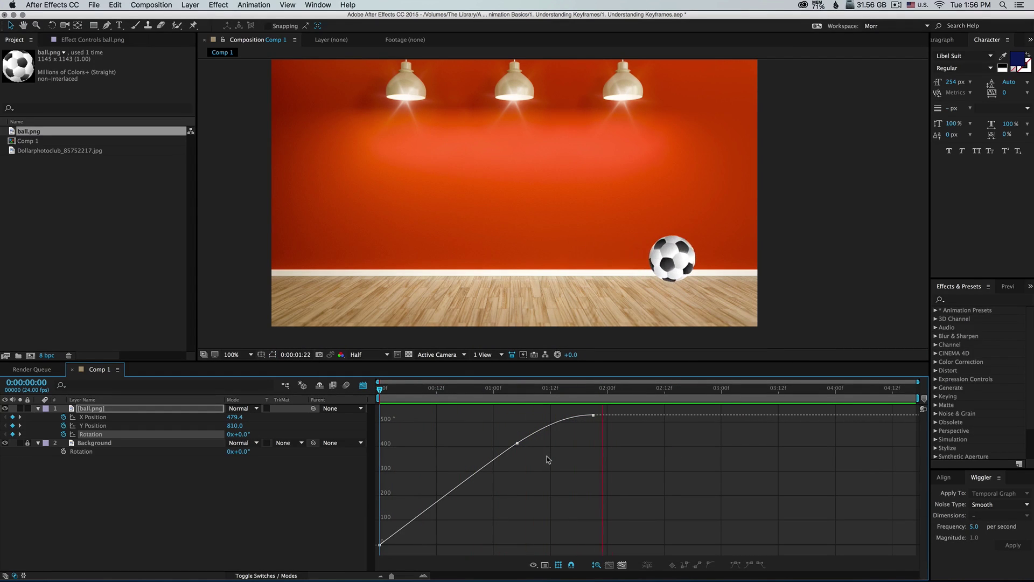
{"action": "key", "text": "space"}
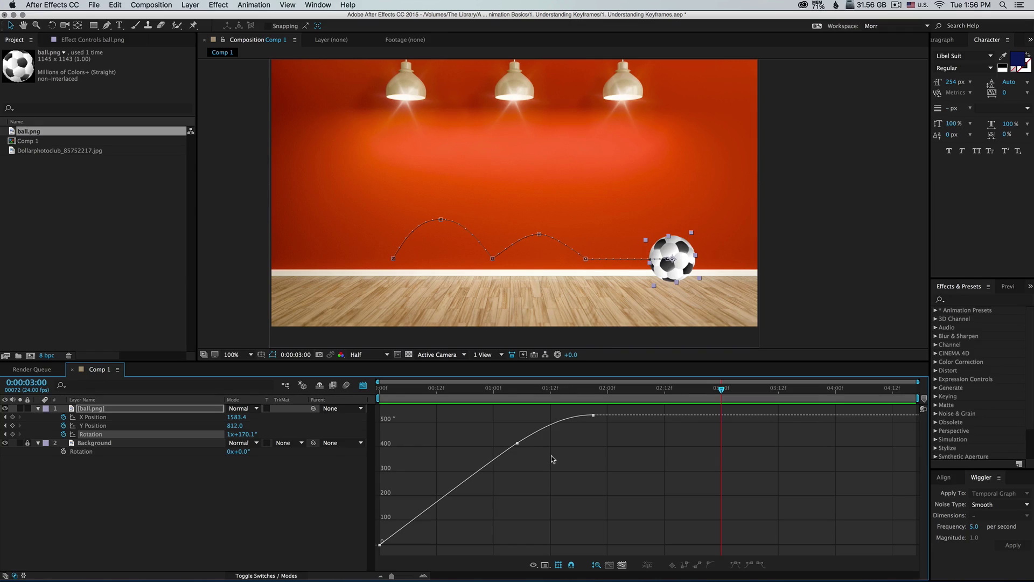